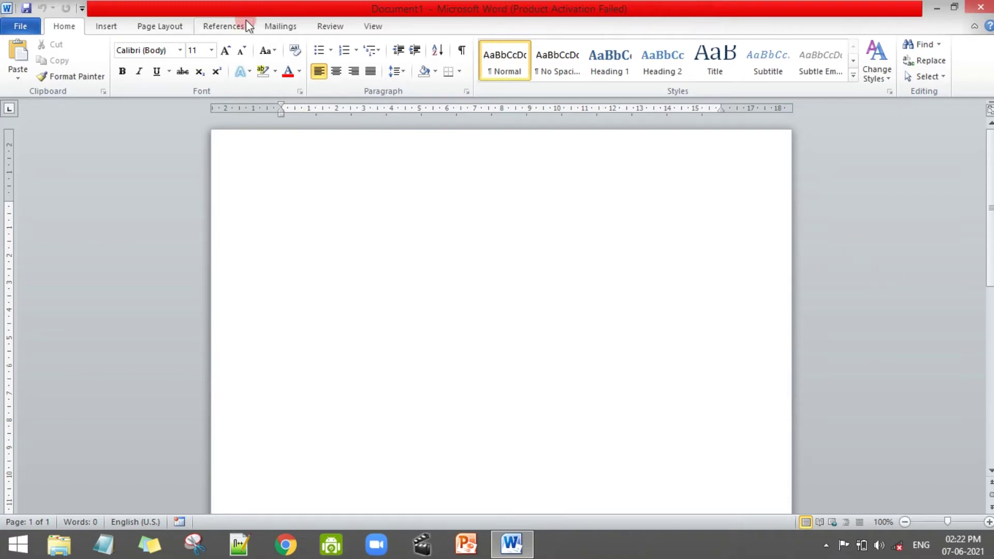
- Insert a 2-column, 5-row table from the Insert table grid
{"action": "left_click", "coordinate": [113, 31]}
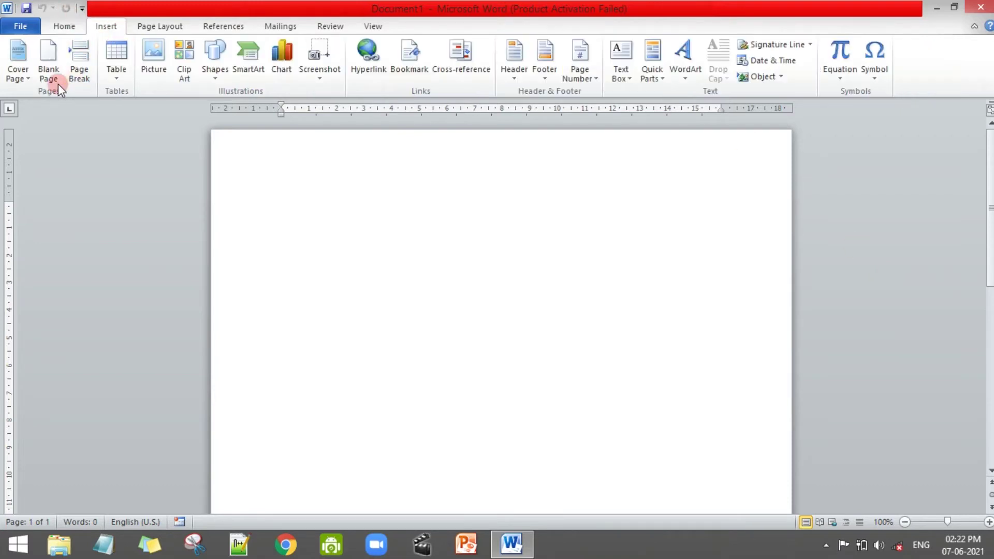
{"action": "left_click", "coordinate": [129, 74]}
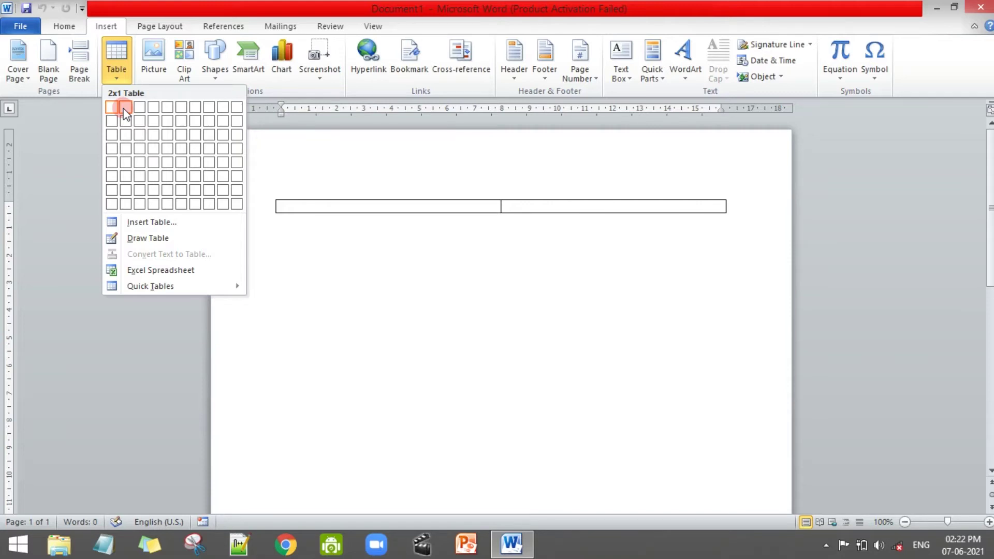
{"action": "left_click", "coordinate": [126, 164]}
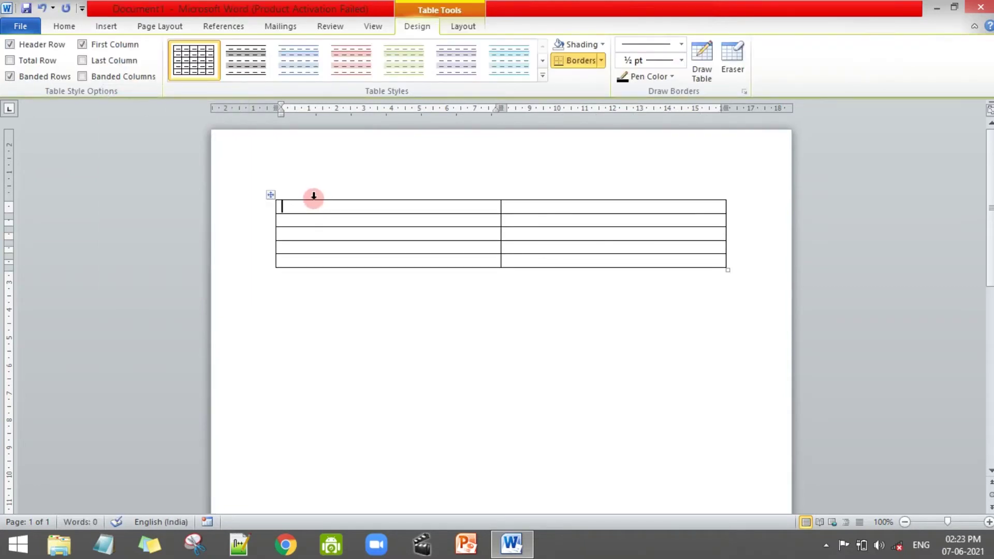
- Select the whole table and set its row height to 1.2 cm
{"action": "left_click_drag", "start_coordinate": [314, 195], "coordinate": [570, 197]}
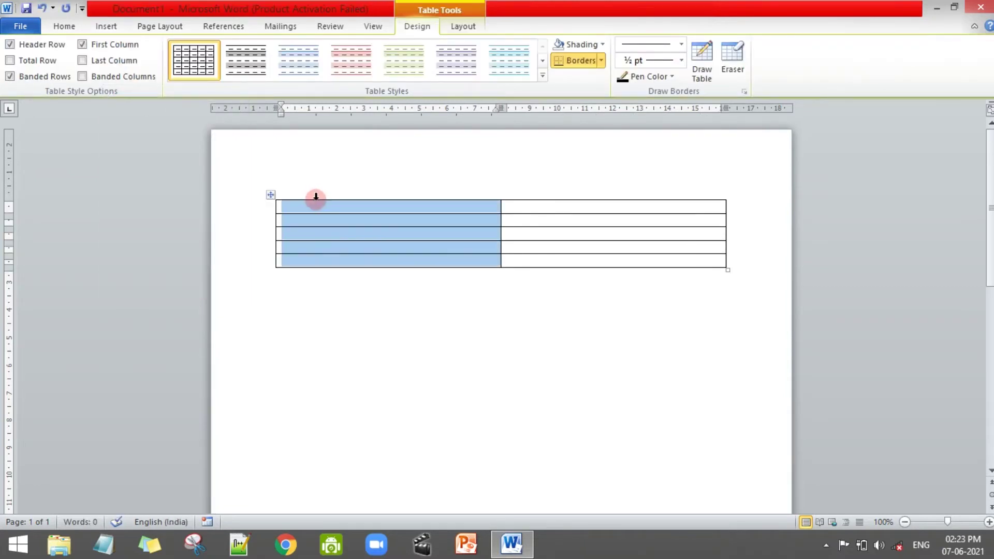
{"action": "left_click", "coordinate": [466, 25]}
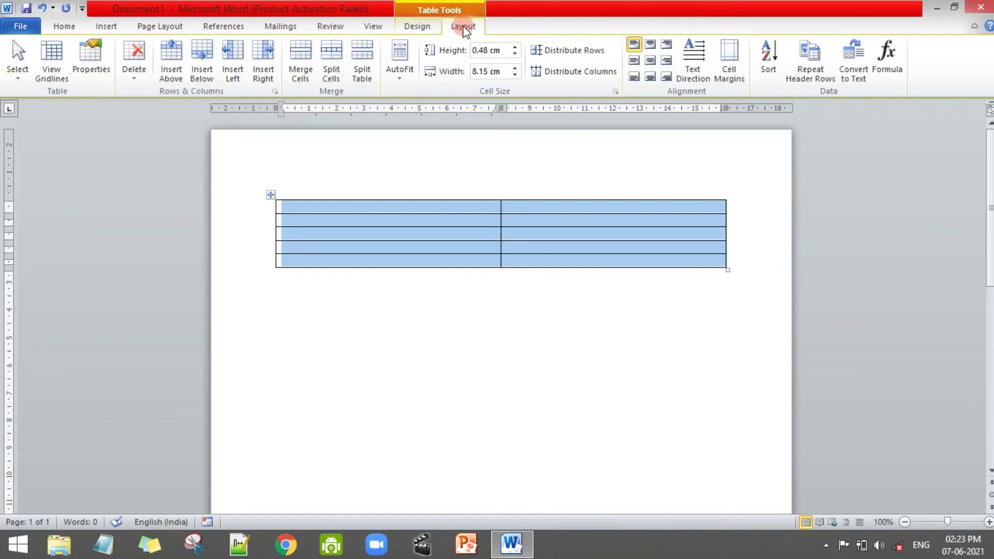
{"action": "left_click", "coordinate": [516, 48]}
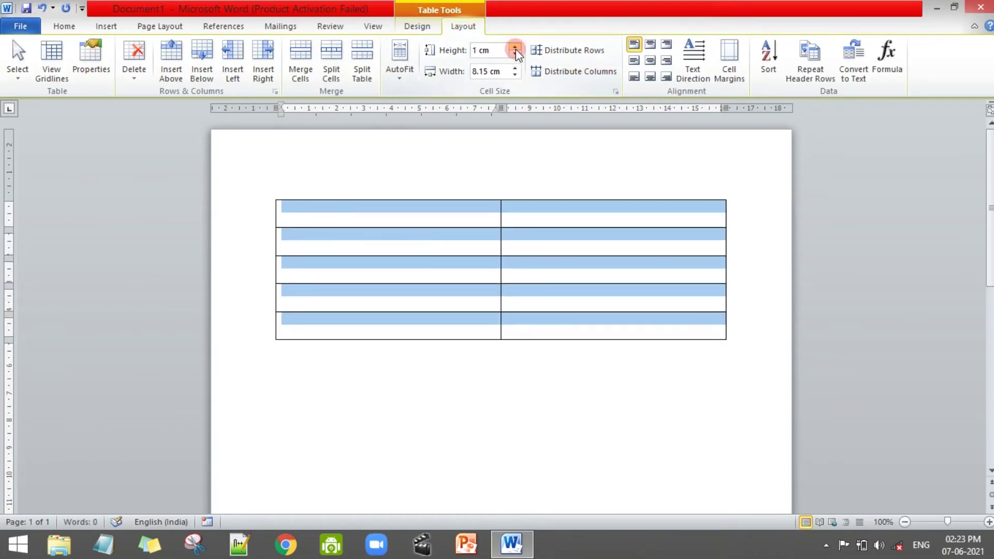
{"action": "left_click", "coordinate": [516, 48]}
{"action": "left_click", "coordinate": [516, 49]}
{"action": "left_click", "coordinate": [515, 48]}
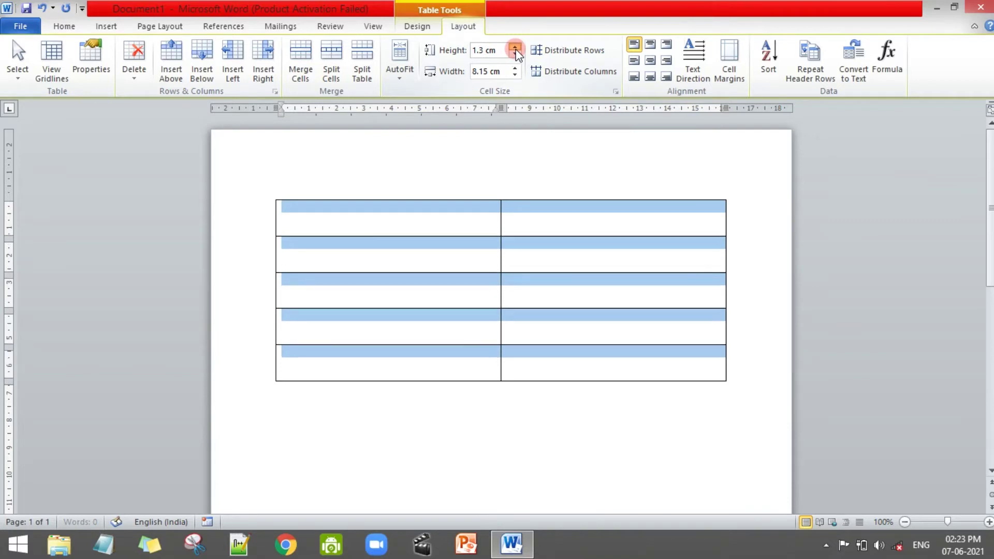
{"action": "left_click", "coordinate": [516, 54]}
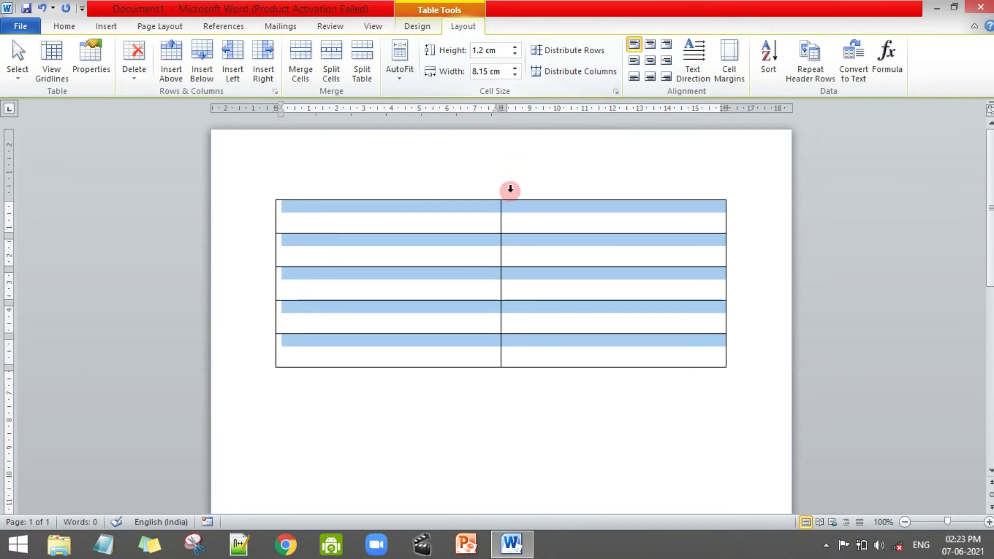
- Narrow the right column to about 5.8 cm
{"action": "left_click", "coordinate": [488, 205]}
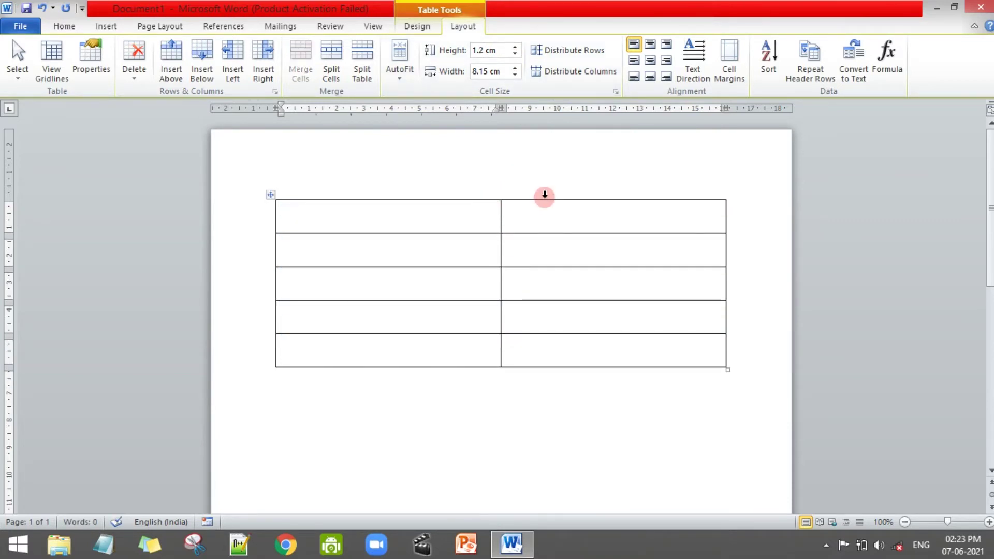
{"action": "left_click", "coordinate": [543, 196]}
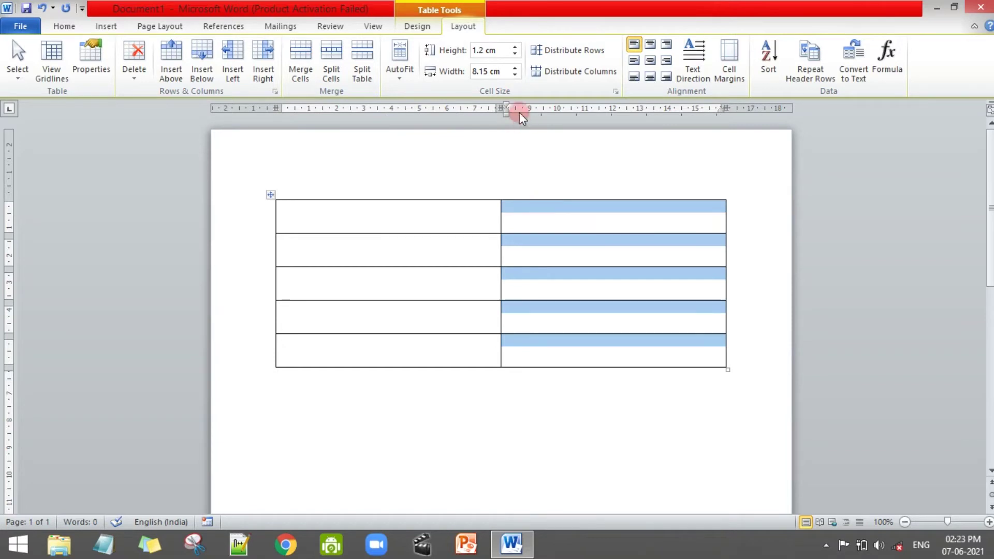
{"action": "left_click", "coordinate": [515, 74]}
{"action": "left_click", "coordinate": [515, 75]}
{"action": "left_click", "coordinate": [516, 74]}
{"action": "left_click", "coordinate": [515, 75]}
{"action": "left_click", "coordinate": [515, 74]}
{"action": "left_click", "coordinate": [515, 74]}
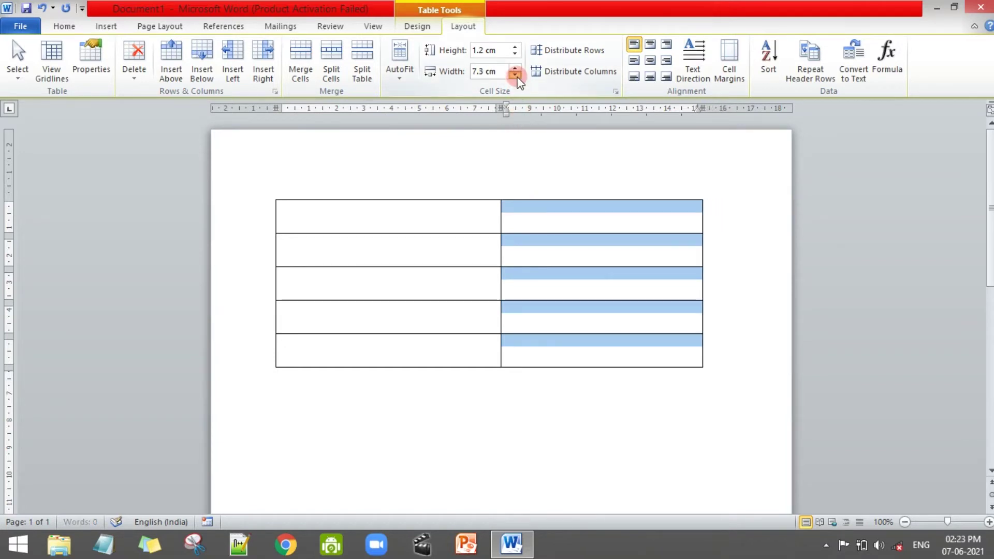
{"action": "left_click", "coordinate": [515, 74]}
{"action": "left_click", "coordinate": [516, 75]}
{"action": "left_click", "coordinate": [515, 75]}
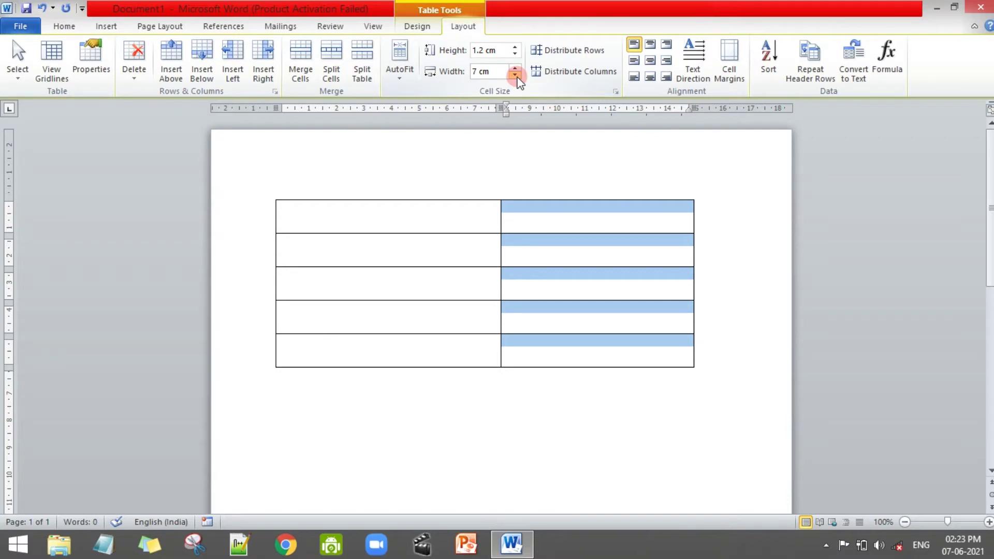
{"action": "left_click", "coordinate": [515, 74]}
{"action": "left_click", "coordinate": [515, 74]}
{"action": "left_click", "coordinate": [515, 75]}
{"action": "left_click", "coordinate": [516, 74]}
{"action": "left_click", "coordinate": [516, 75]}
{"action": "left_click", "coordinate": [515, 75]}
{"action": "left_click", "coordinate": [515, 74]}
{"action": "left_click", "coordinate": [515, 75]}
{"action": "left_click", "coordinate": [515, 75]}
{"action": "left_click", "coordinate": [515, 74]}
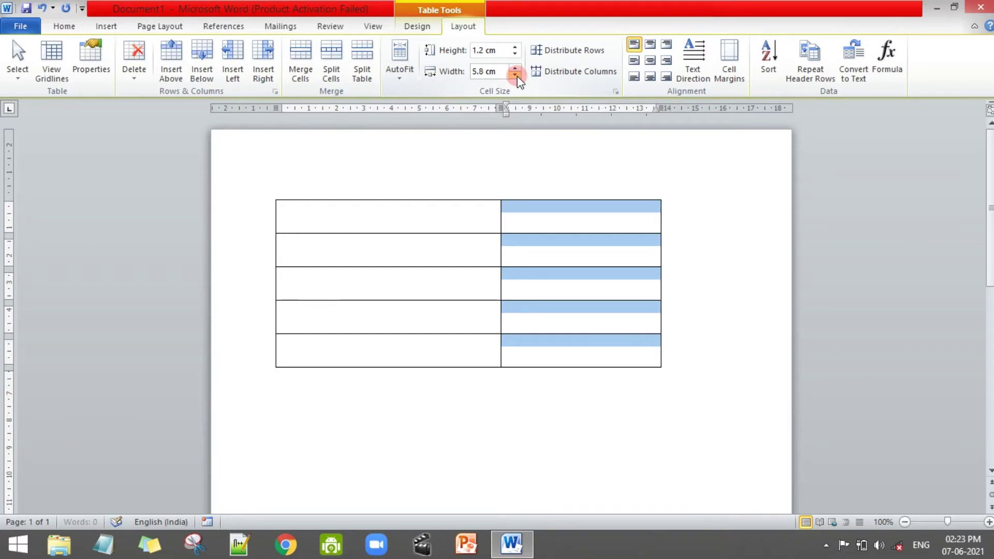
{"action": "left_click", "coordinate": [515, 75]}
- Select the left column and raise the row height to 1.4 cm
{"action": "left_click", "coordinate": [298, 196]}
{"action": "left_click", "coordinate": [515, 47]}
{"action": "left_click", "coordinate": [515, 46]}
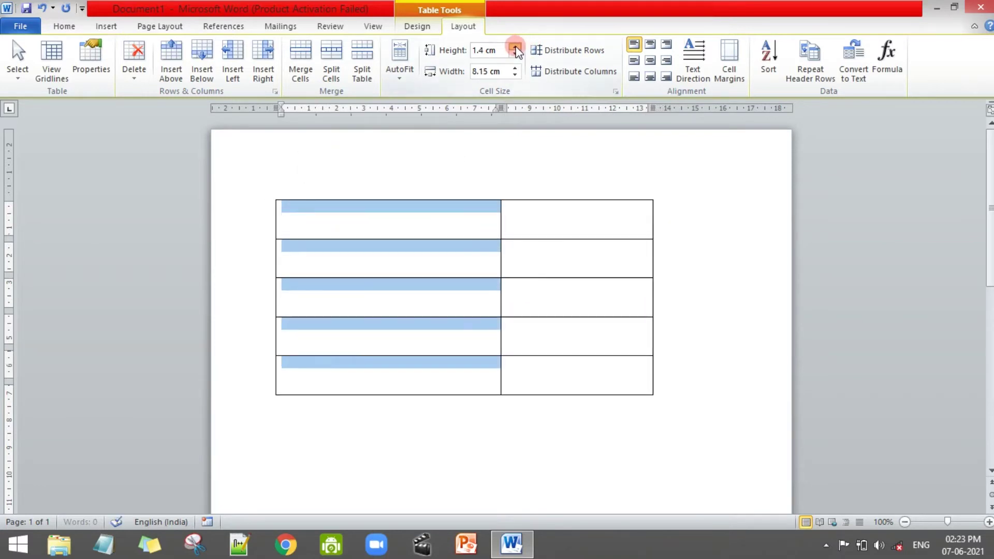
{"action": "left_click", "coordinate": [515, 47]}
{"action": "left_click", "coordinate": [515, 47]}
- Set the row height back to 1 cm and widen the left column to 10.7 cm
{"action": "left_click", "coordinate": [515, 55]}
{"action": "left_click", "coordinate": [516, 55]}
{"action": "left_click", "coordinate": [515, 55]}
{"action": "left_click", "coordinate": [516, 55]}
{"action": "left_click", "coordinate": [515, 55]}
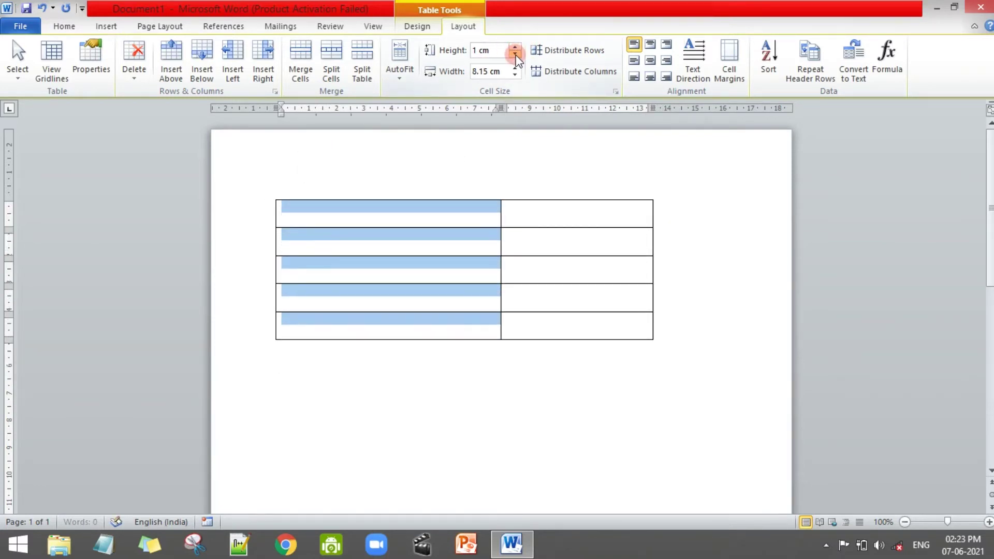
{"action": "left_click", "coordinate": [515, 68]}
{"action": "left_click", "coordinate": [516, 68]}
{"action": "left_click", "coordinate": [515, 68]}
{"action": "left_click", "coordinate": [515, 68]}
{"action": "left_click", "coordinate": [515, 68]}
{"action": "left_click", "coordinate": [515, 69]}
{"action": "left_click", "coordinate": [515, 69]}
{"action": "left_click", "coordinate": [515, 69]}
{"action": "left_click", "coordinate": [515, 69]}
{"action": "left_click", "coordinate": [515, 72]}
{"action": "left_click", "coordinate": [515, 72]}
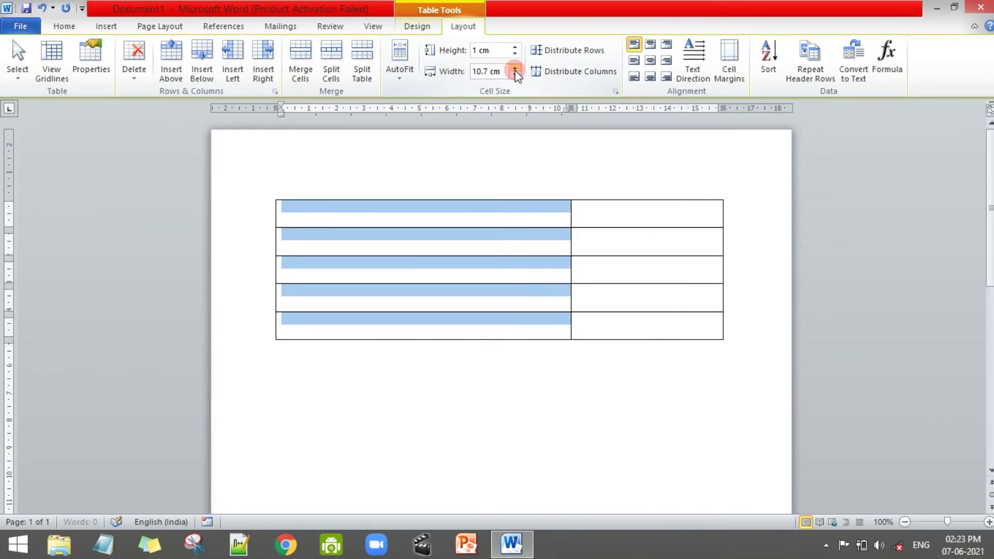
- Select the whole table and center the contents of every cell
{"action": "left_click", "coordinate": [495, 401]}
{"action": "key", "text": "ctrl+a"}
{"action": "mouse_move", "coordinate": [383, 222]}
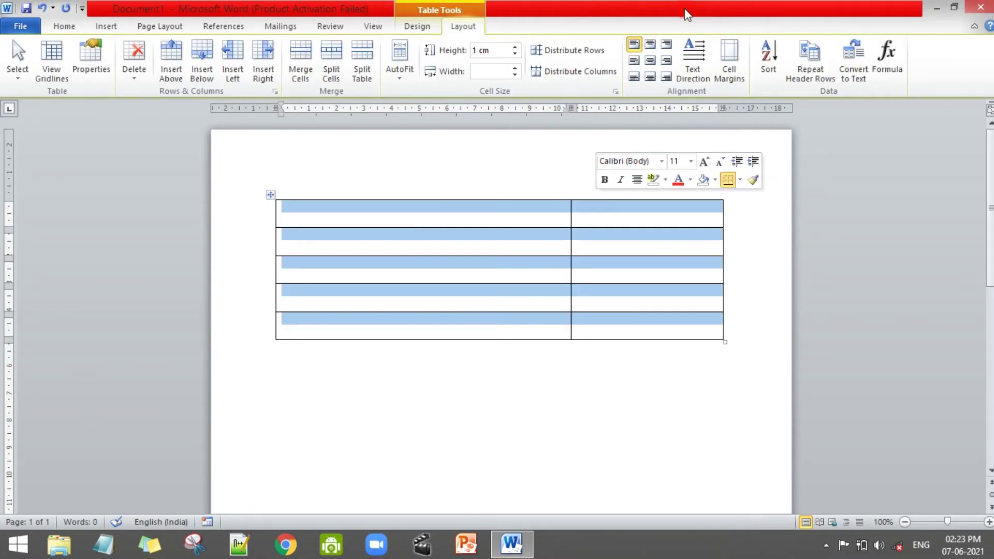
{"action": "left_click", "coordinate": [654, 62]}
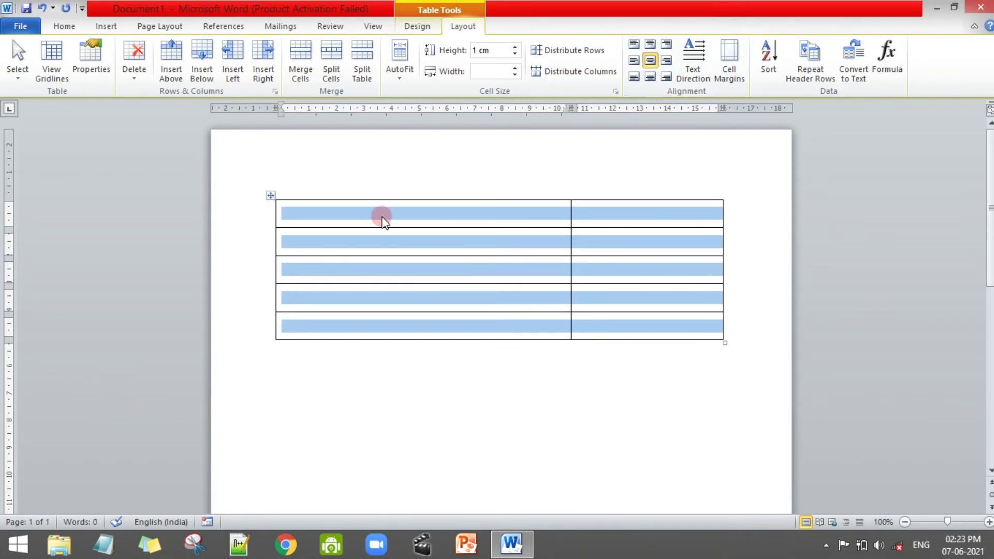
{"action": "left_click", "coordinate": [421, 27]}
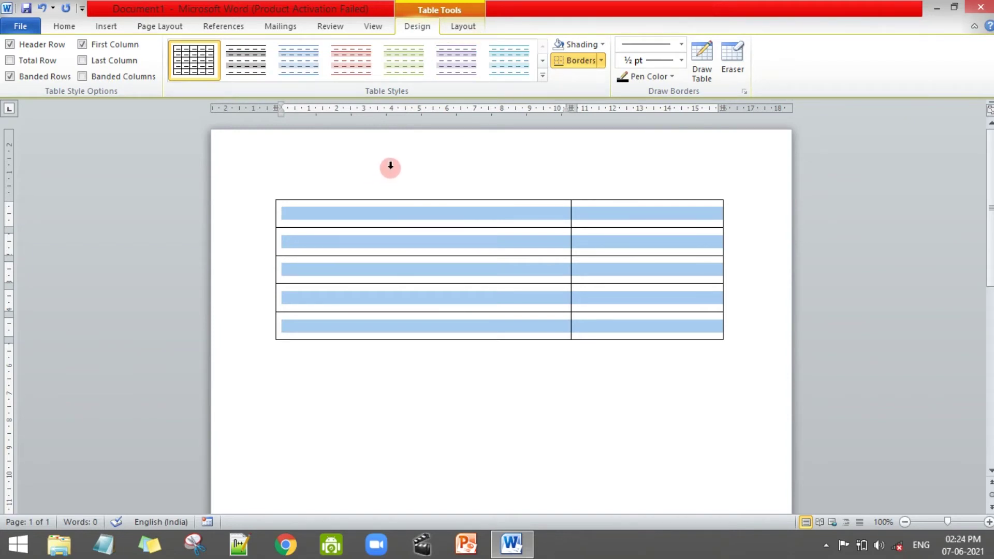
- Go back to the Home formatting options with the cursor in the first table cell
{"action": "left_click", "coordinate": [64, 26]}
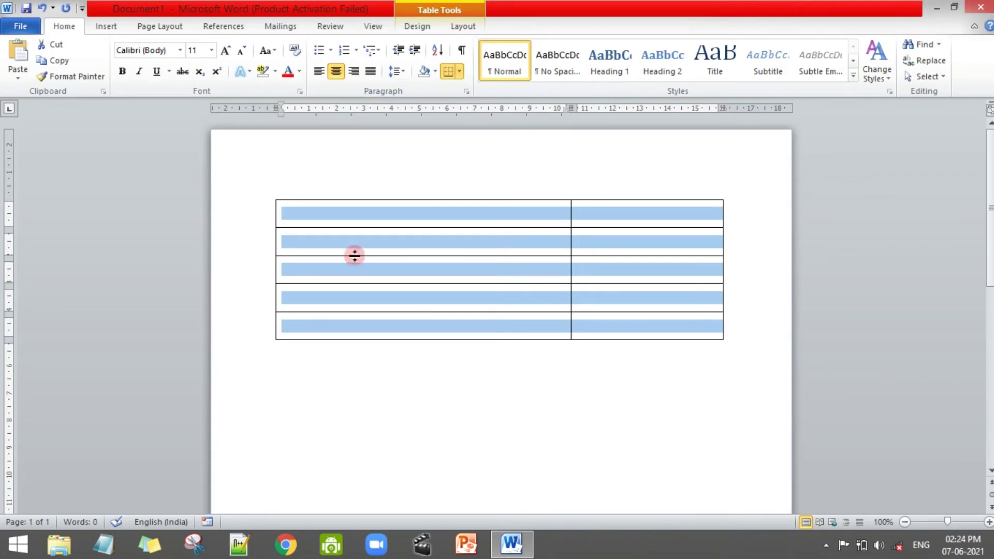
{"action": "left_click", "coordinate": [381, 207]}
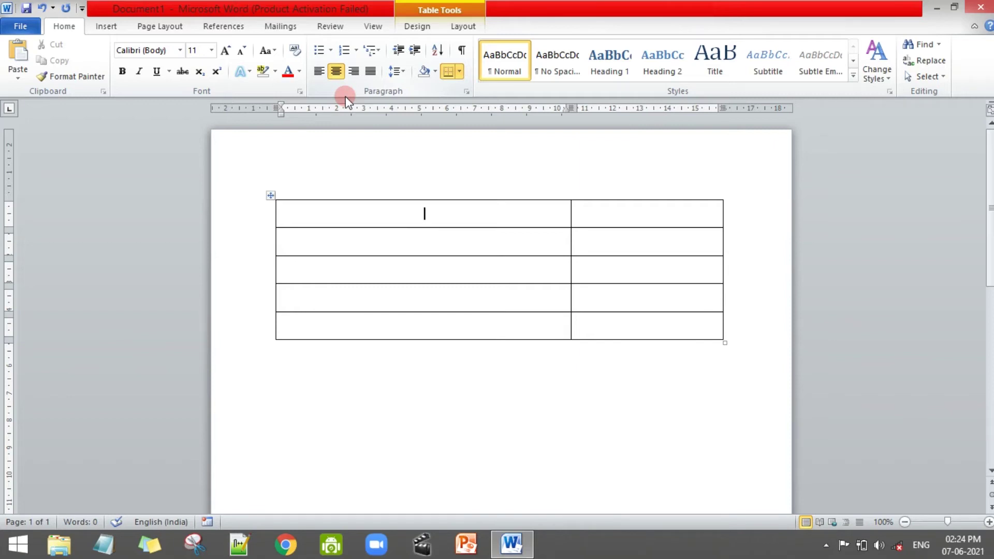
- Fill all five left cells with 'How to download a movie?' at 16 pt, not bold
{"action": "left_click", "coordinate": [388, 171]}
{"action": "type", "text": "How to download a movie?"}
{"action": "left_click_drag", "start_coordinate": [362, 213], "coordinate": [502, 199]}
{"action": "key", "text": "ctrl+c"}
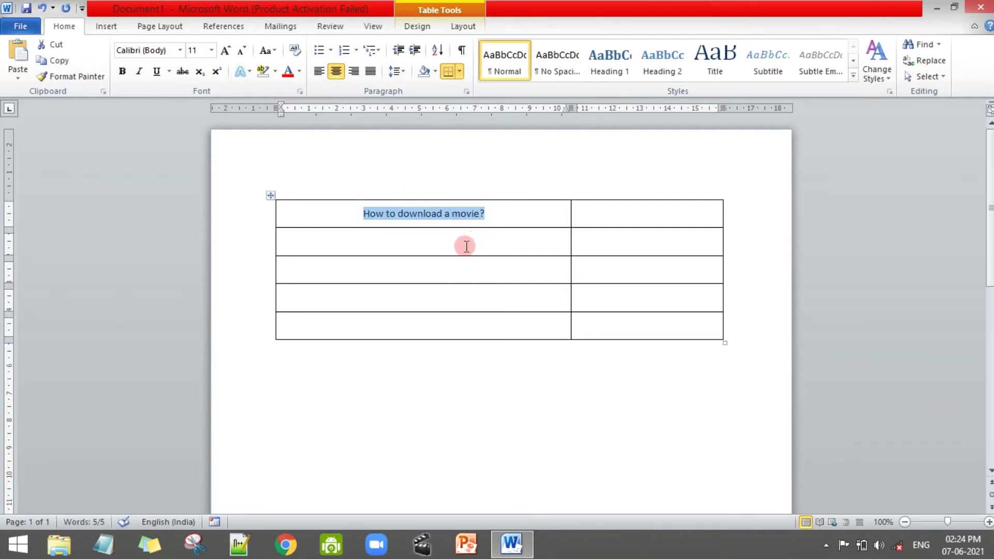
{"action": "left_click", "coordinate": [409, 196]}
{"action": "key", "text": "ctrl+v"}
{"action": "key", "text": "ctrl+shift+period"}
{"action": "key", "text": "ctrl+shift+period"}
{"action": "key", "text": "ctrl+shift+period"}
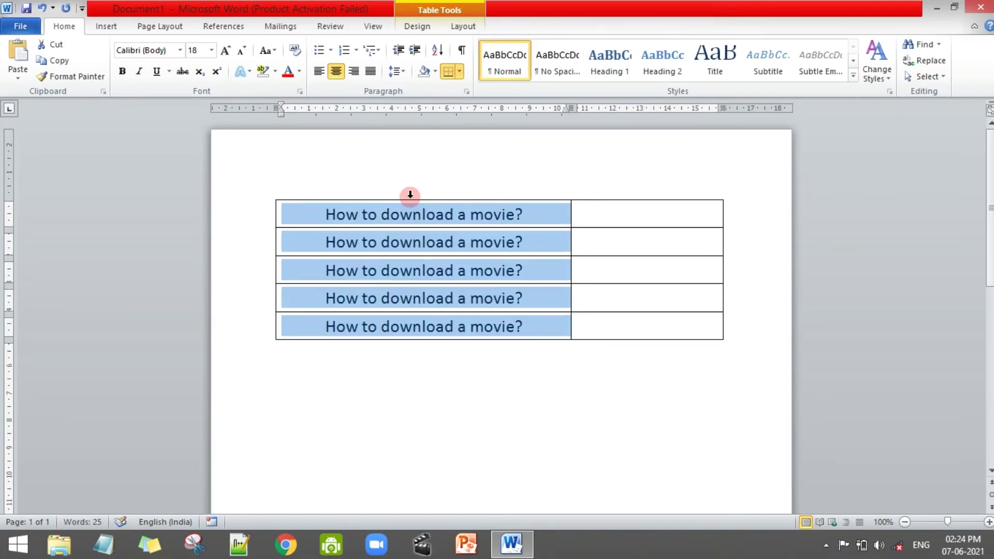
{"action": "key", "text": "ctrl+b"}
{"action": "key", "text": "ctrl+b"}
{"action": "key", "text": "ctrl+shift+comma"}
- Type WATCH in the top right cell and select it
{"action": "left_click", "coordinate": [623, 233]}
{"action": "left_click", "coordinate": [617, 213]}
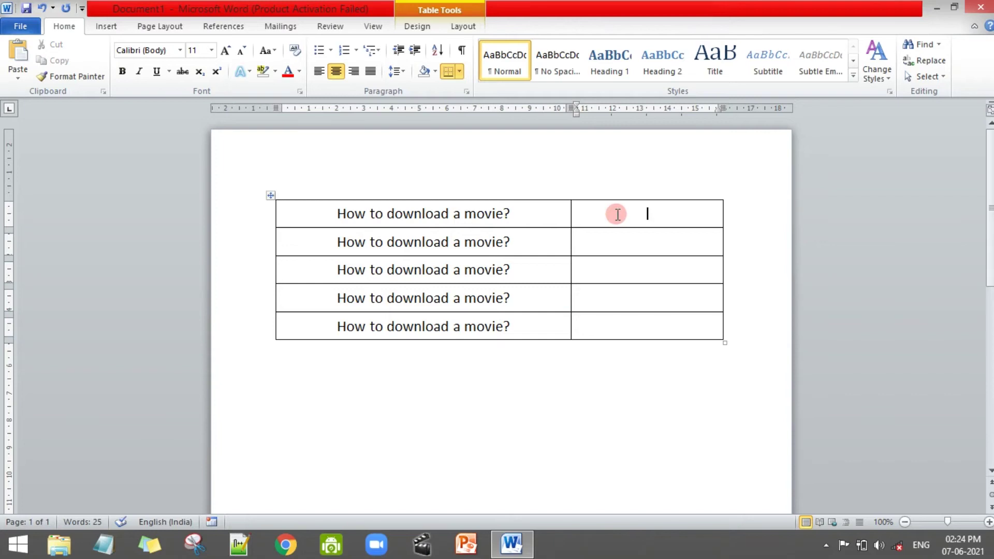
{"action": "type", "text": "WATCH"}
{"action": "key", "text": "shift+Left"}
{"action": "key", "text": "shift+Left"}
{"action": "key", "text": "shift+Left"}
{"action": "key", "text": "shift+Left"}
{"action": "key", "text": "shift+Left"}
- Enlarge WATCH to 14 pt and hyperlink it to the autocompleted YouTube channel address
{"action": "key", "text": "ctrl+shift+period"}
{"action": "key", "text": "ctrl+shift+period"}
{"action": "left_click", "coordinate": [642, 213]}
{"action": "left_click_drag", "start_coordinate": [628, 216], "coordinate": [668, 214]}
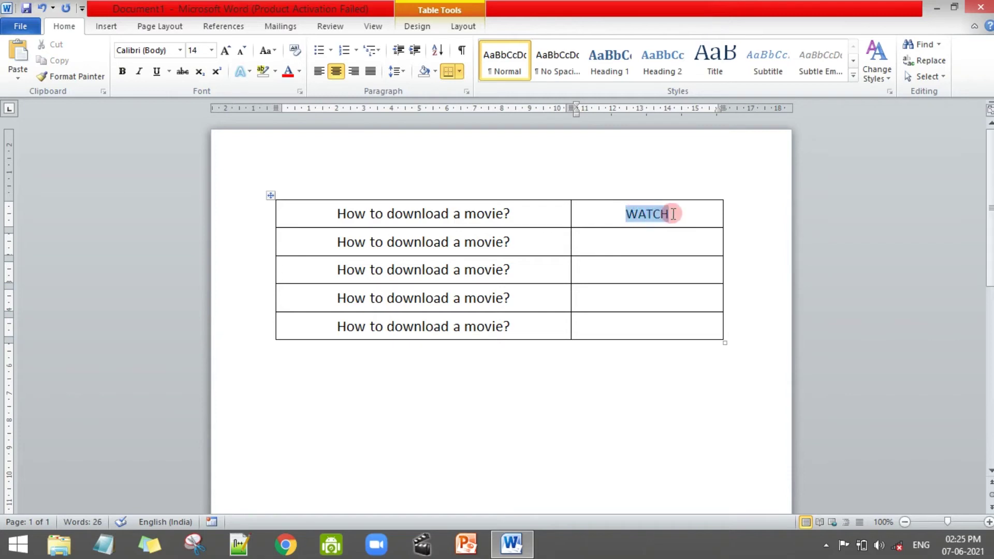
{"action": "right_click", "coordinate": [672, 213]}
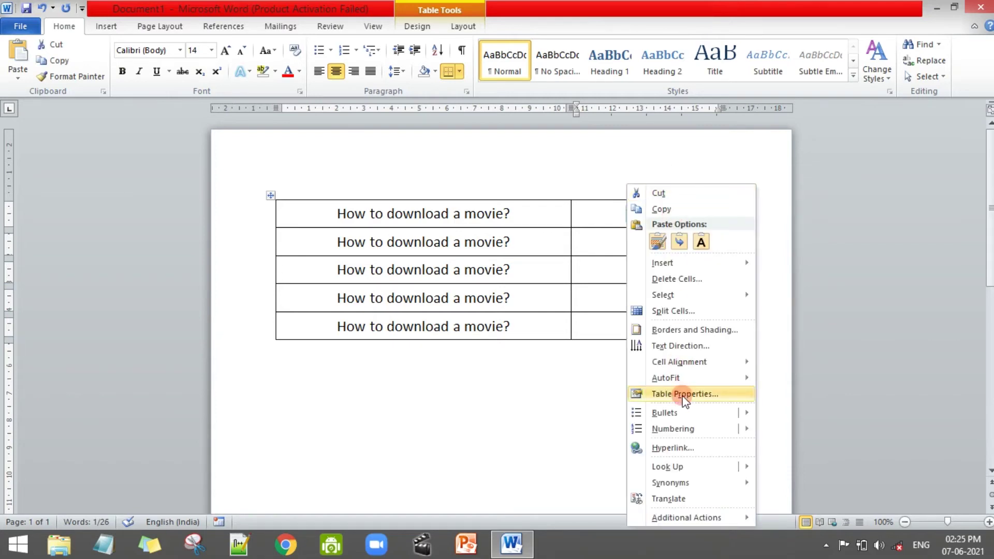
{"action": "left_click", "coordinate": [664, 453]}
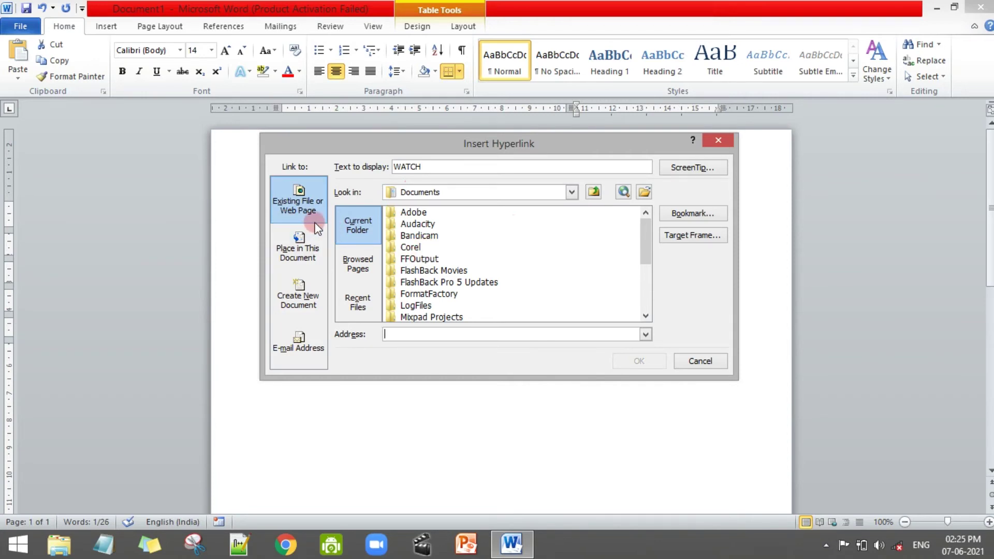
{"action": "left_click", "coordinate": [404, 334]}
{"action": "type", "text": "h"}
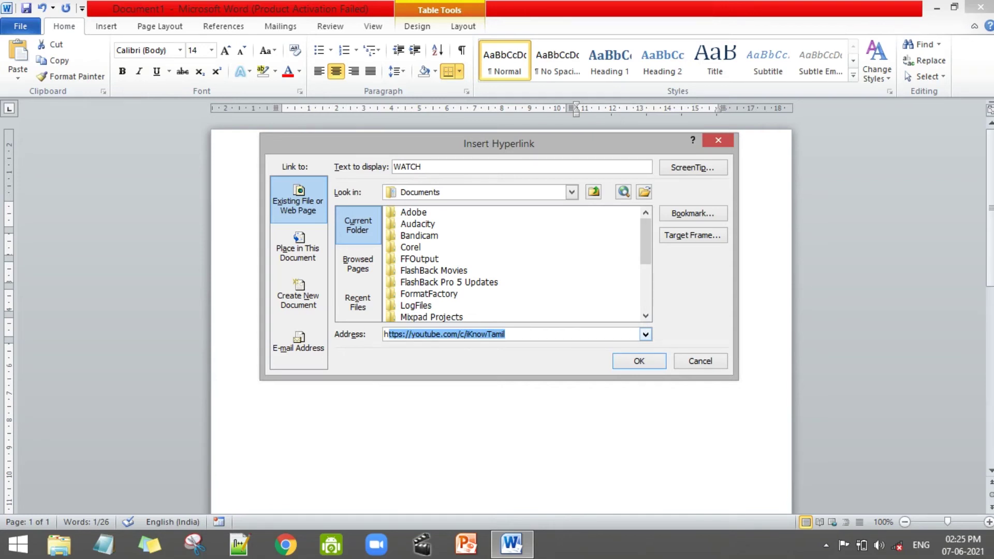
{"action": "left_click", "coordinate": [516, 338]}
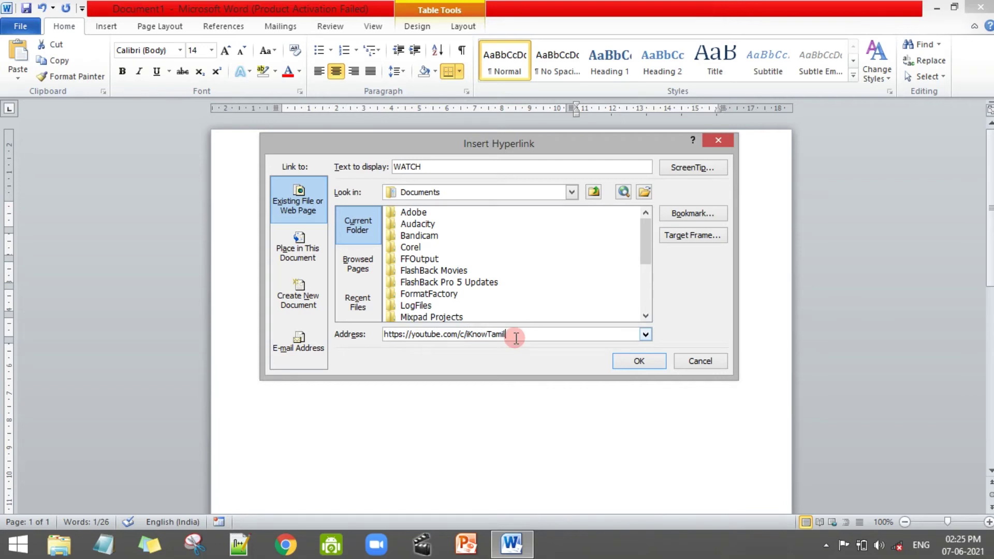
{"action": "left_click", "coordinate": [644, 365]}
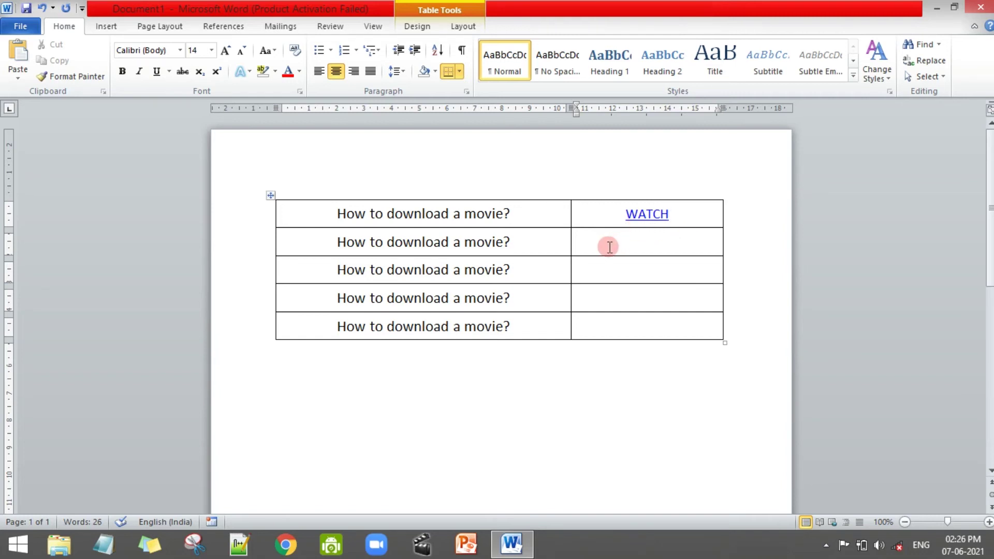
- Make the linked WATCH red and bold, with the underline removed
{"action": "left_click_drag", "start_coordinate": [670, 214], "coordinate": [617, 220]}
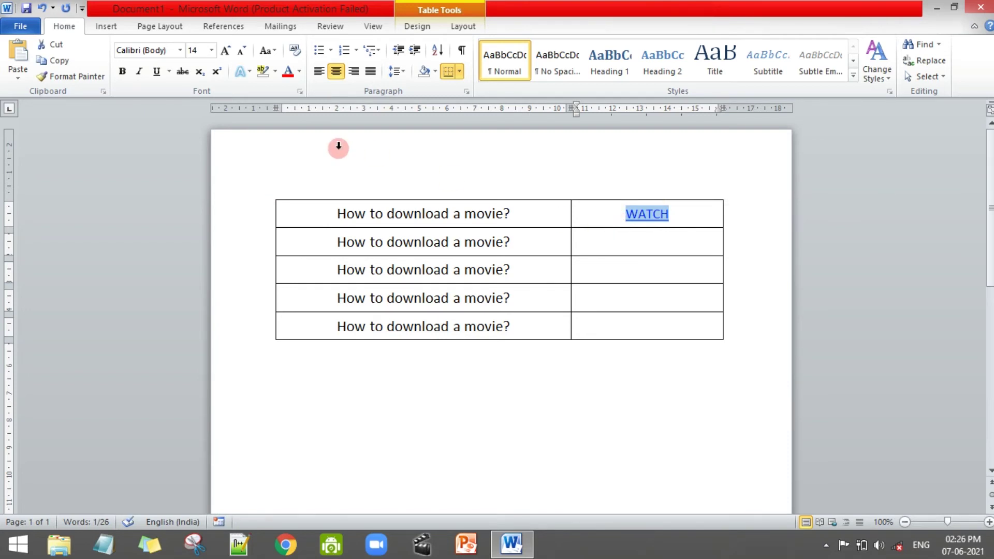
{"action": "left_click", "coordinate": [300, 73]}
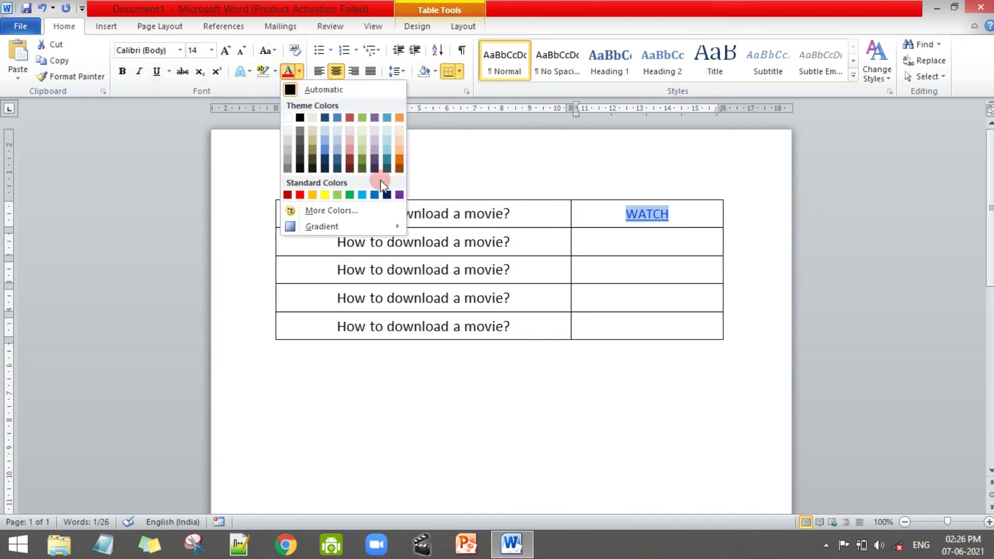
{"action": "left_click", "coordinate": [300, 194]}
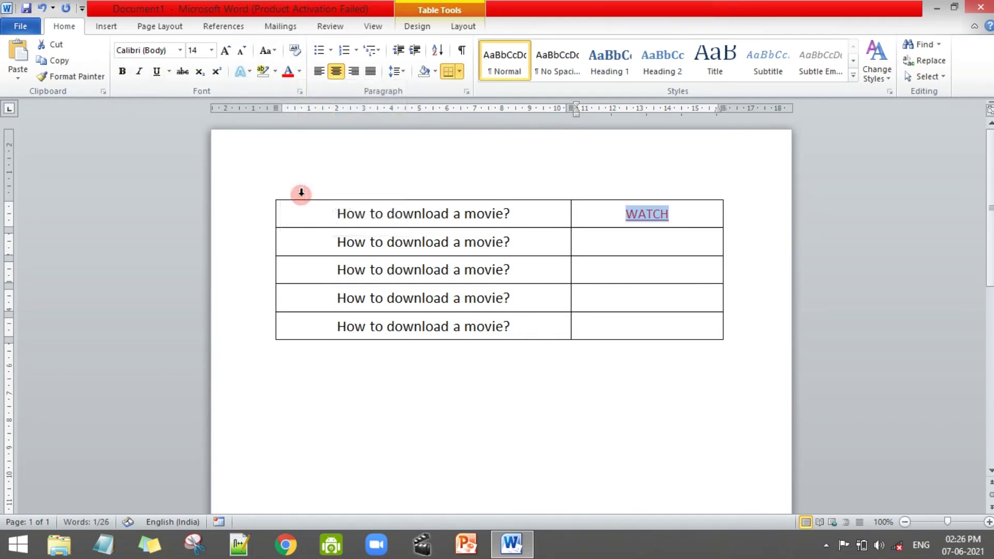
{"action": "left_click", "coordinate": [152, 76]}
{"action": "left_click", "coordinate": [153, 75]}
{"action": "left_click", "coordinate": [153, 75]}
{"action": "left_click", "coordinate": [117, 76]}
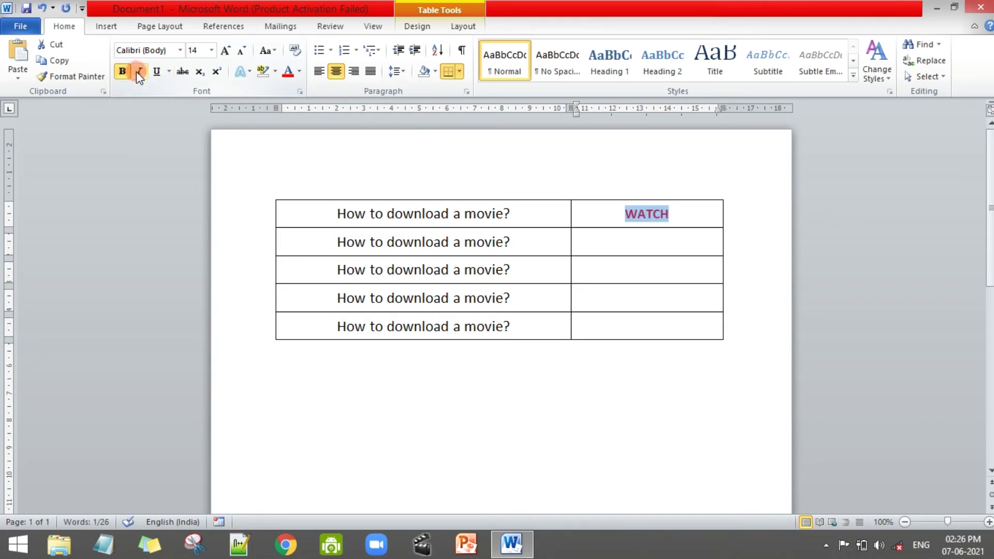
- Check WATCH's formatting and reselect the formatted WATCH for copying
{"action": "left_click", "coordinate": [630, 216]}
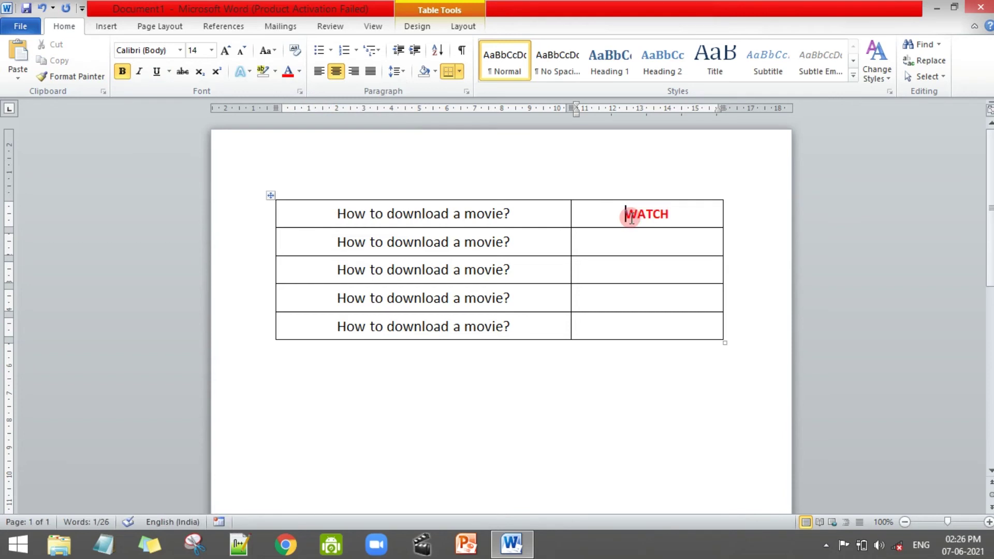
{"action": "left_click", "coordinate": [660, 212]}
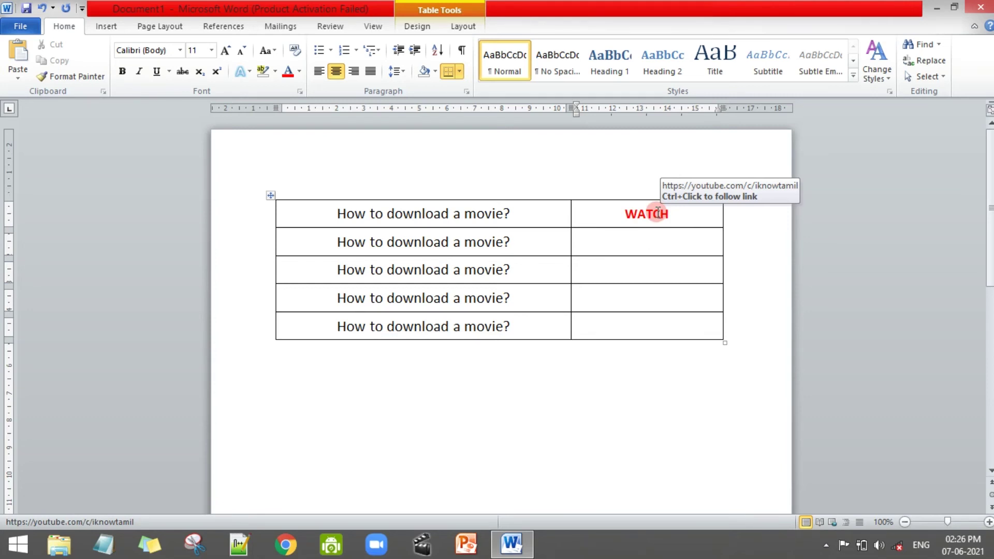
{"action": "left_click_drag", "start_coordinate": [668, 213], "coordinate": [629, 214]}
{"action": "left_click", "coordinate": [639, 239]}
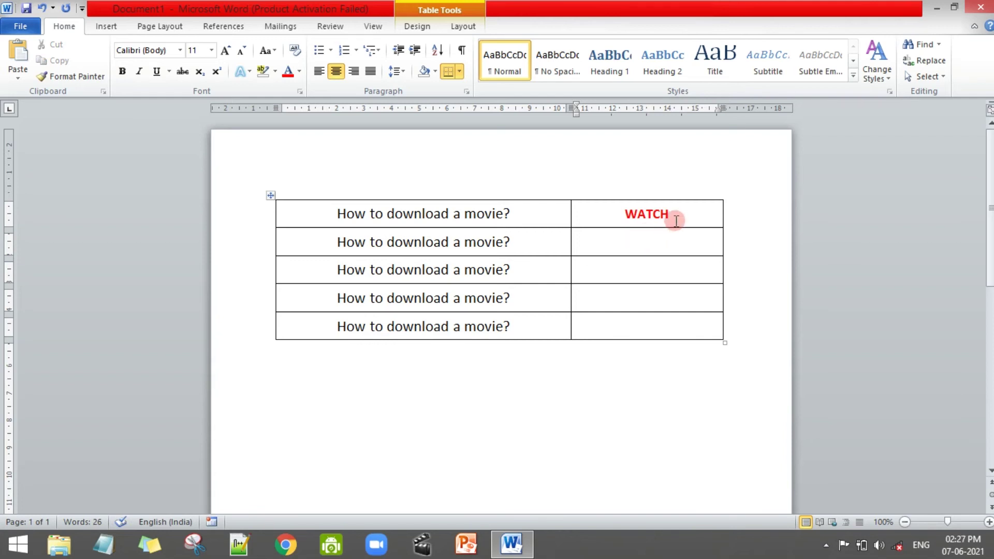
{"action": "left_click_drag", "start_coordinate": [673, 215], "coordinate": [621, 220]}
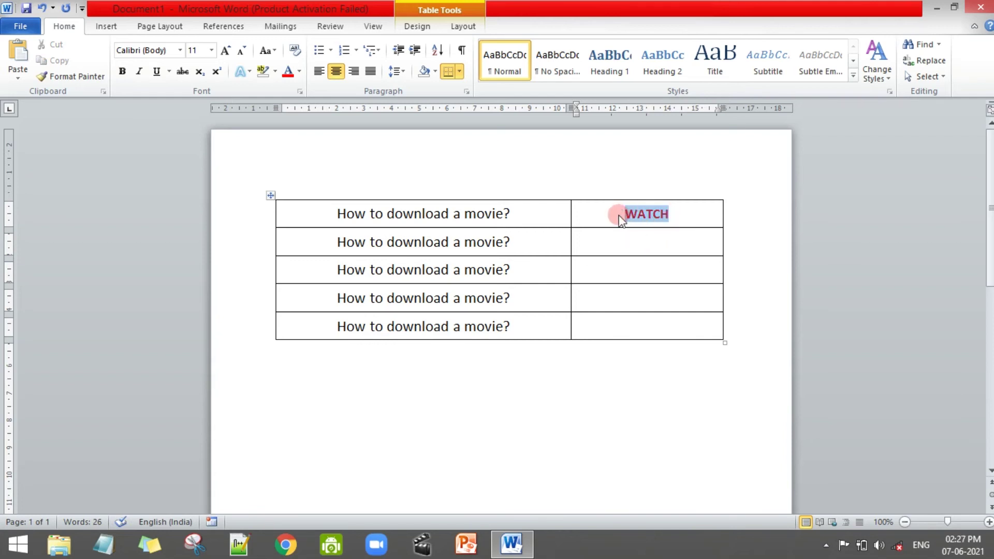
- Paste WATCH into the right cells of rows two through five, then click below the table
{"action": "left_click", "coordinate": [650, 243]}
{"action": "key", "text": "ctrl+v"}
{"action": "left_click", "coordinate": [644, 270]}
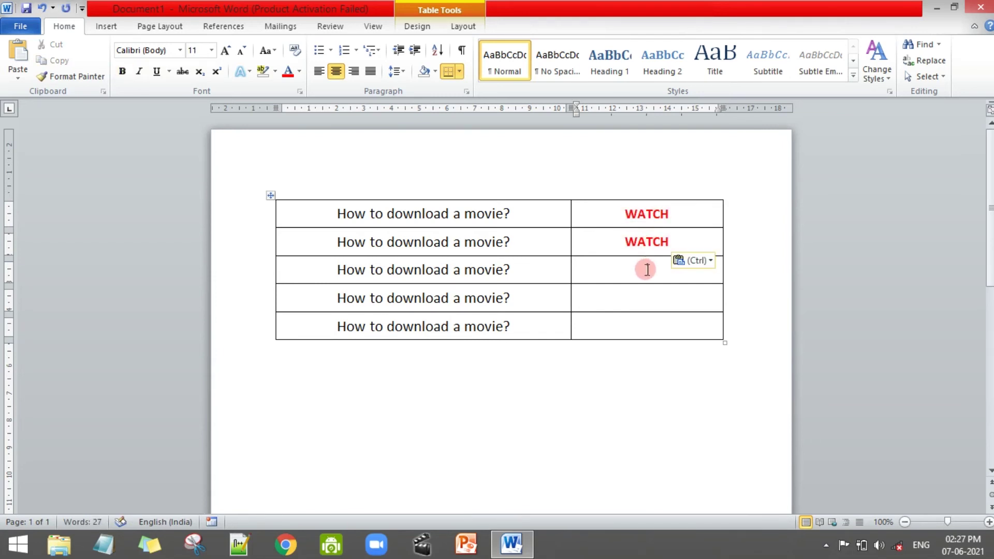
{"action": "key", "text": "ctrl+v"}
{"action": "left_click", "coordinate": [648, 297]}
{"action": "key", "text": "ctrl+v"}
{"action": "left_click", "coordinate": [648, 326]}
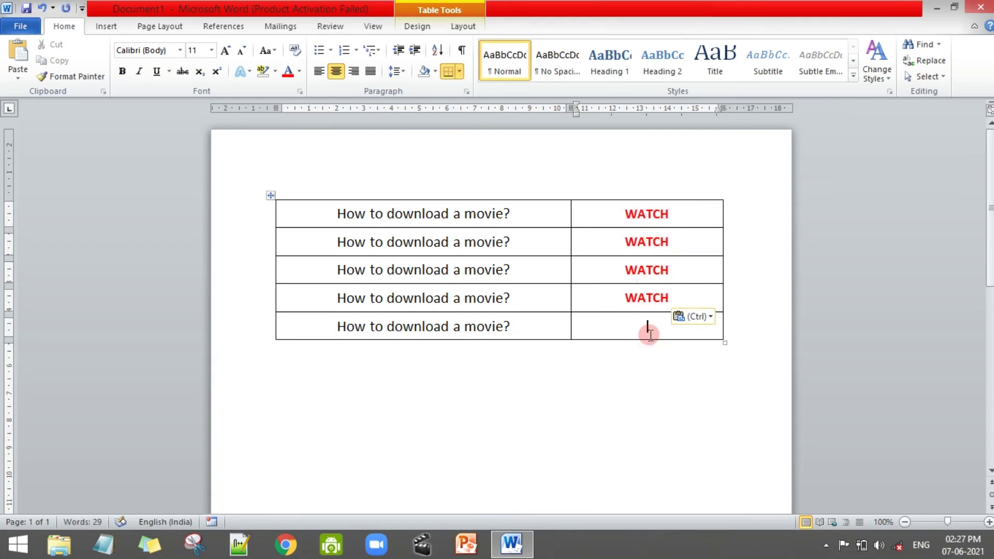
{"action": "key", "text": "ctrl+v"}
{"action": "left_click", "coordinate": [389, 371]}
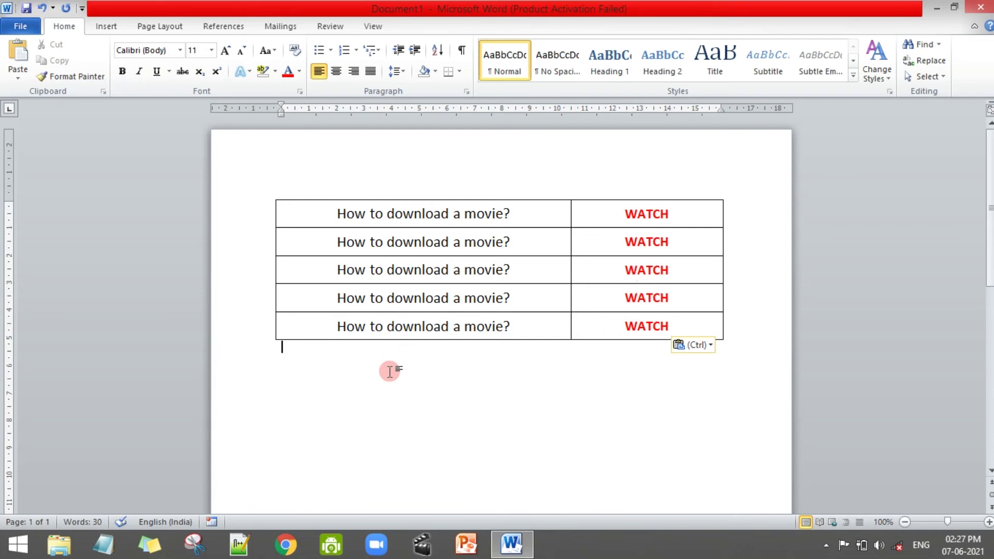
- Save the document as a PDF named 'How to download a movie' in Documents
{"action": "left_click", "coordinate": [21, 26]}
{"action": "left_click", "coordinate": [38, 70]}
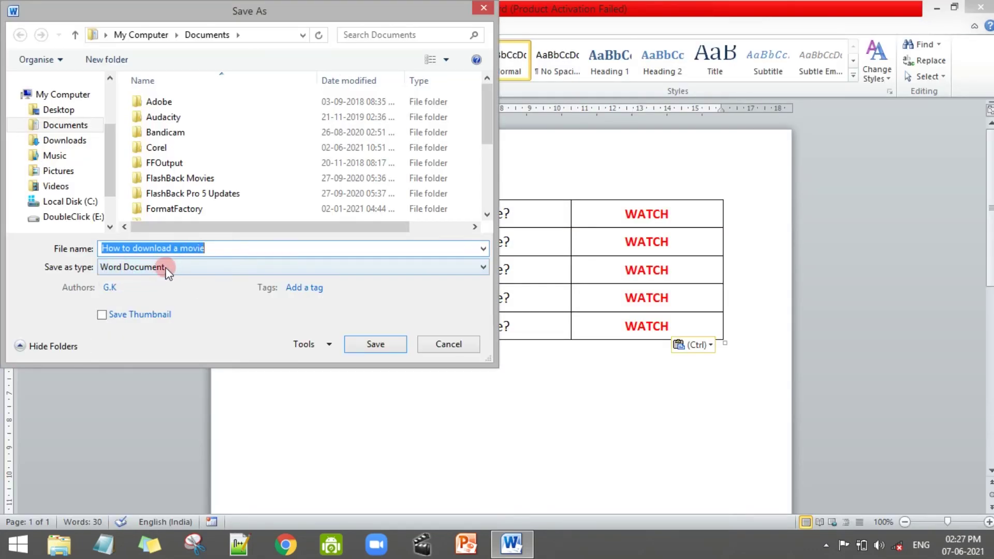
{"action": "left_click", "coordinate": [160, 266]}
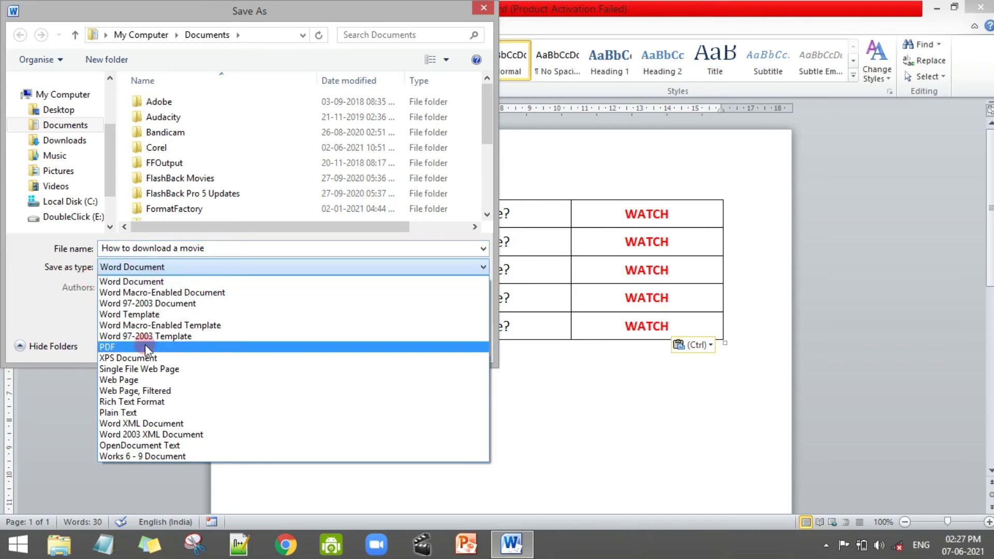
{"action": "left_click", "coordinate": [139, 348]}
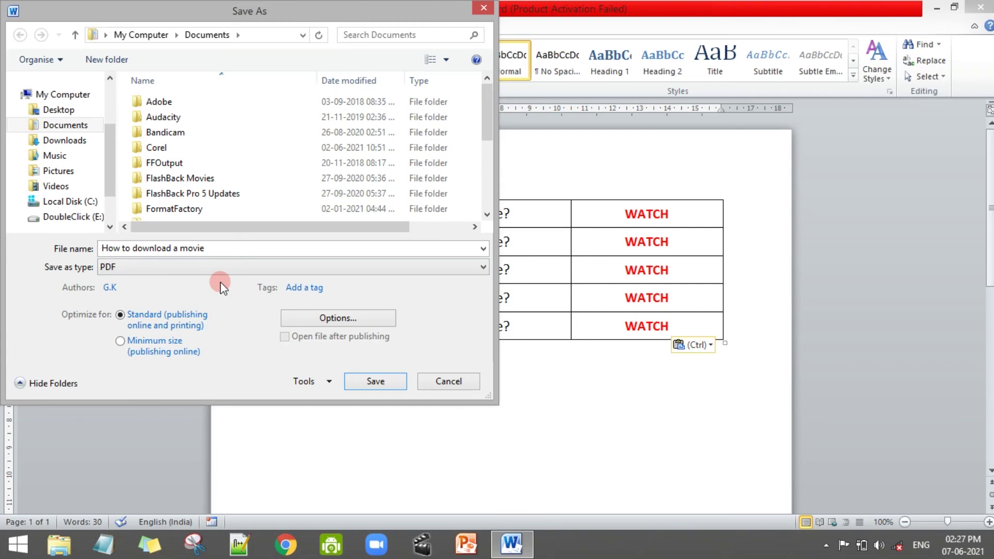
{"action": "left_click", "coordinate": [374, 383]}
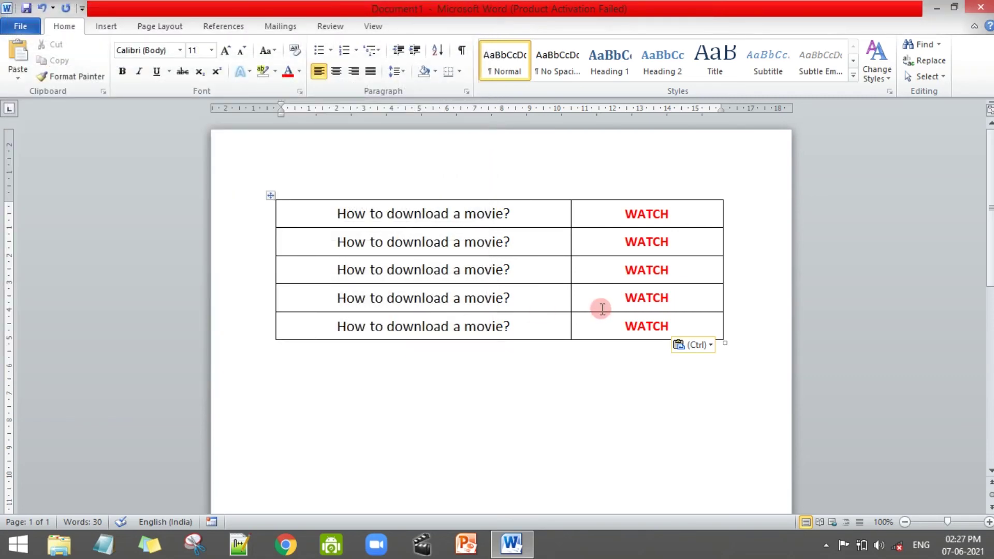
- Minimize Word and open the 'How to download a movie' PDF from the desktop
{"action": "left_click", "coordinate": [937, 7]}
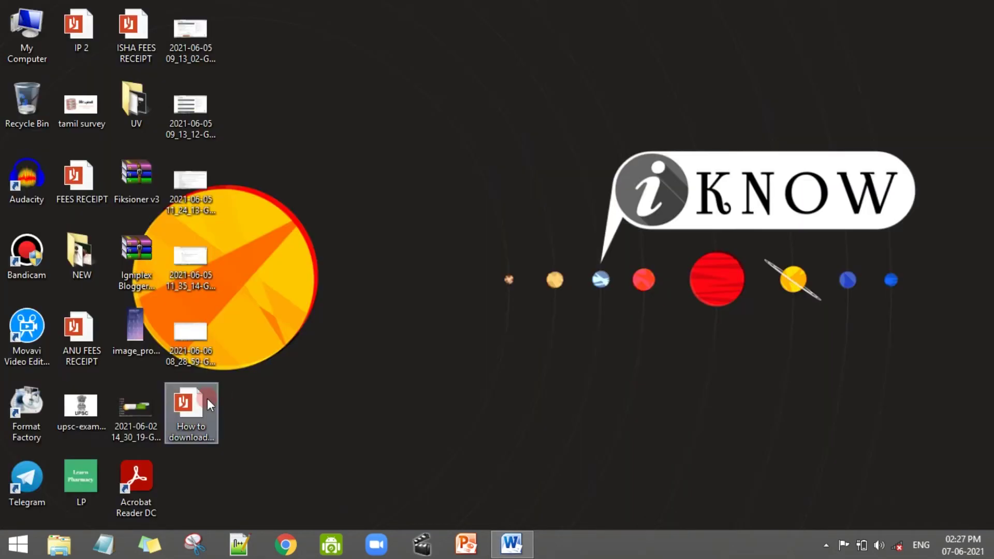
{"action": "double_click", "coordinate": [207, 399]}
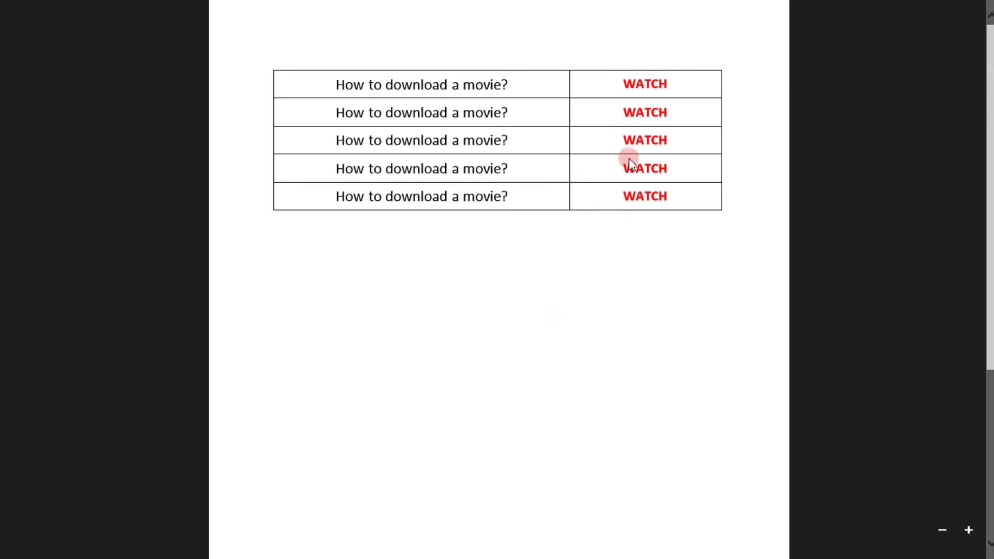
{"action": "left_click", "coordinate": [646, 87]}
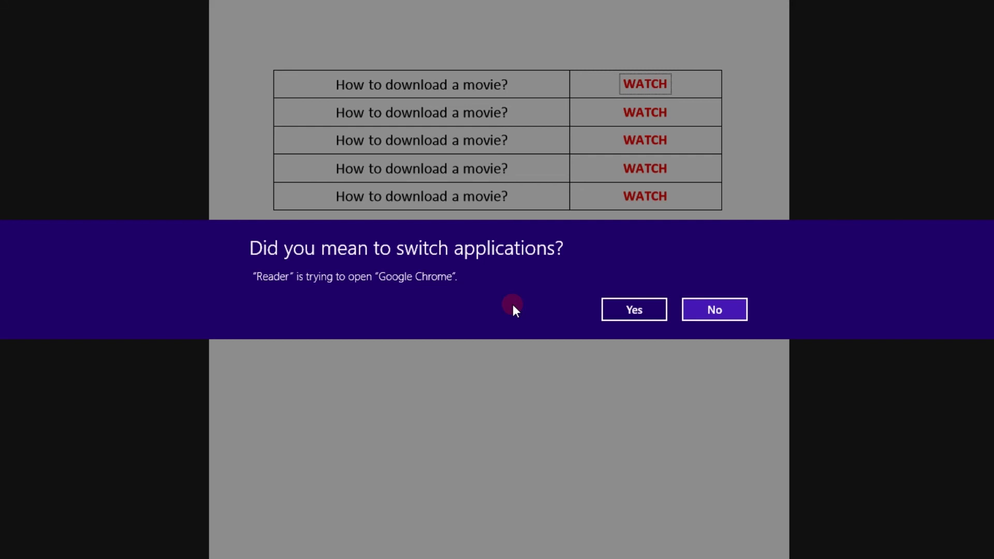
{"action": "key", "text": "Escape"}
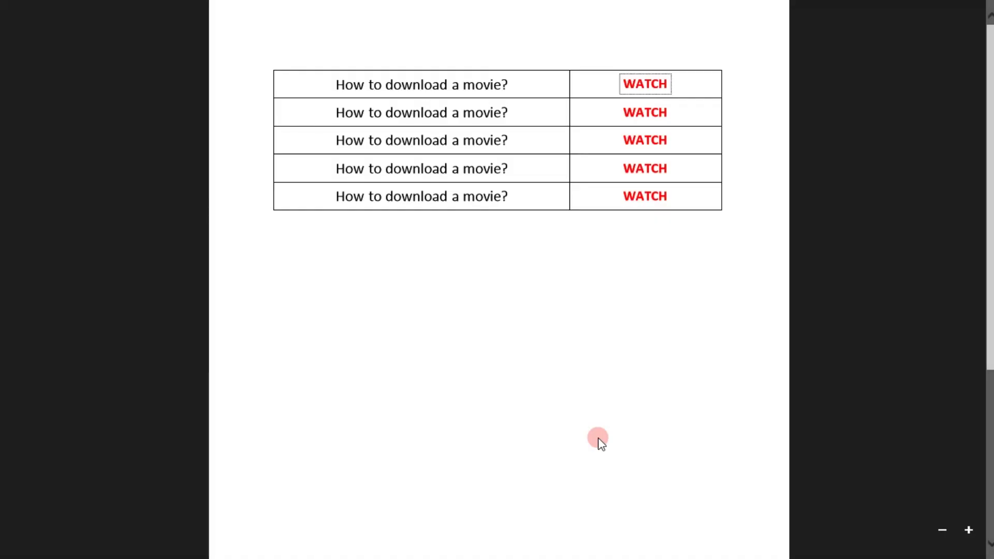